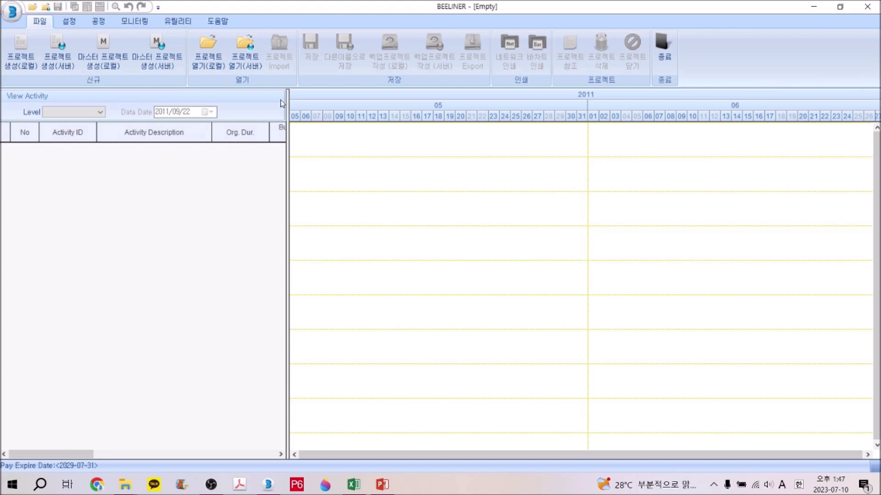
View the list of individual projects stored on the server and close it without opening anything
{"action": "left_click", "coordinate": [252, 71]}
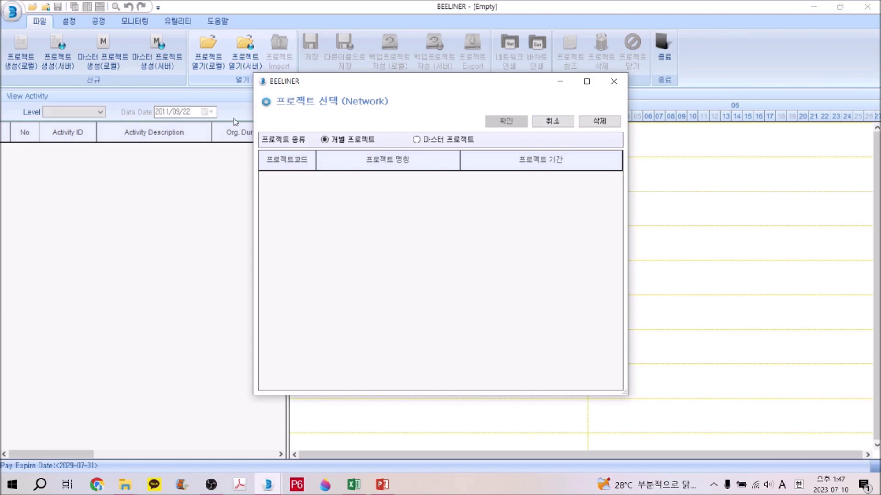
{"action": "left_click", "coordinate": [563, 125]}
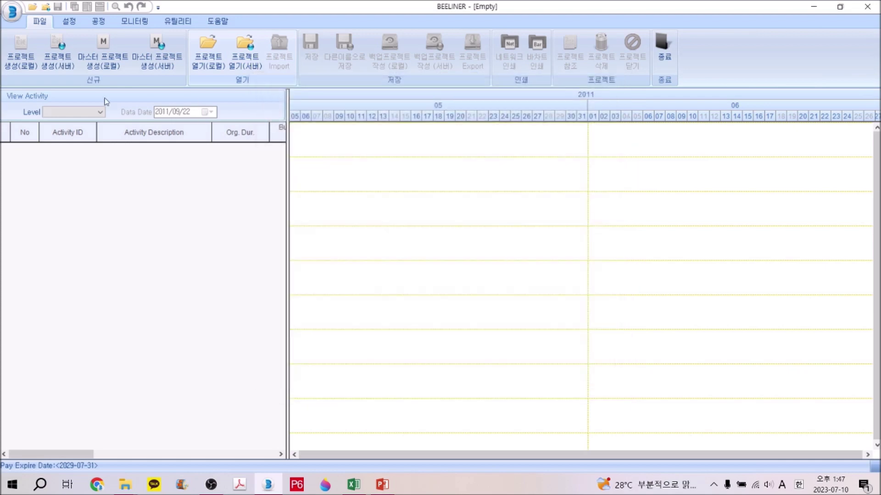
Start a new server project with the project code K-Sch and the name K 예정공정표
{"action": "left_click", "coordinate": [39, 21]}
{"action": "left_click", "coordinate": [55, 64]}
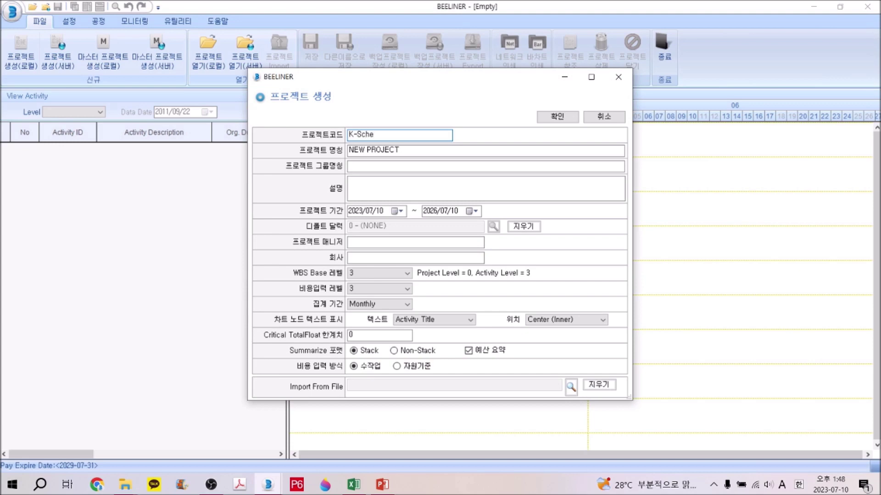
{"action": "key", "text": "Tab"}
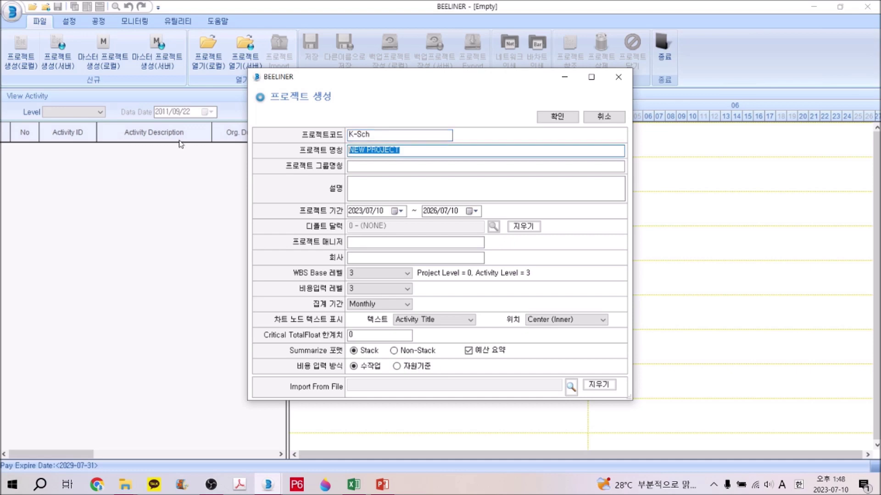
{"action": "type", "text": "K 예정공ㅈㅇ"}
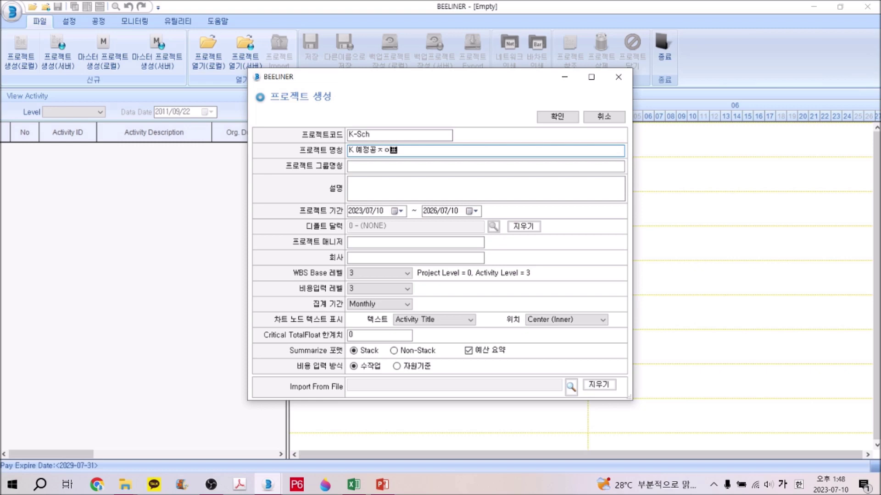
{"action": "key", "text": "BackSpace"}
{"action": "key", "text": "BackSpace"}
{"action": "type", "text": "정표"}
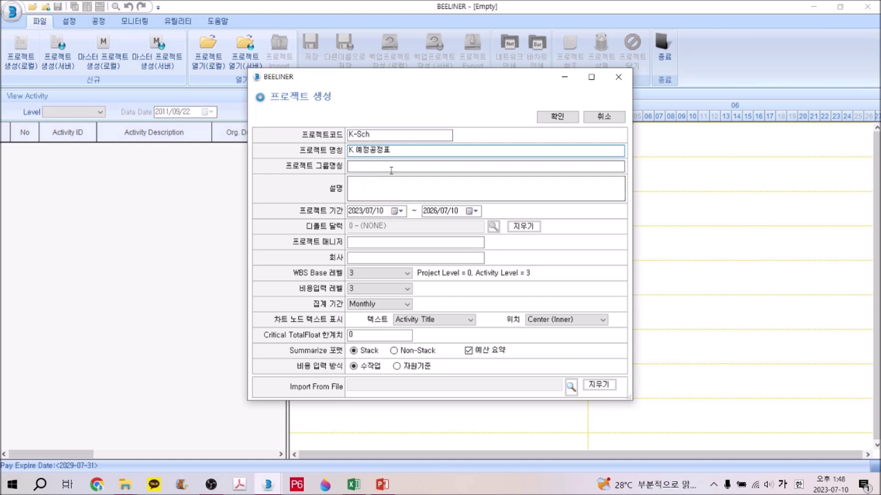
Set the project group name to K건설사업 and create the project
{"action": "left_click", "coordinate": [370, 166]}
{"action": "type", "text": "K건설"}
{"action": "type", "text": "팀"}
{"action": "left_click", "coordinate": [557, 116]}
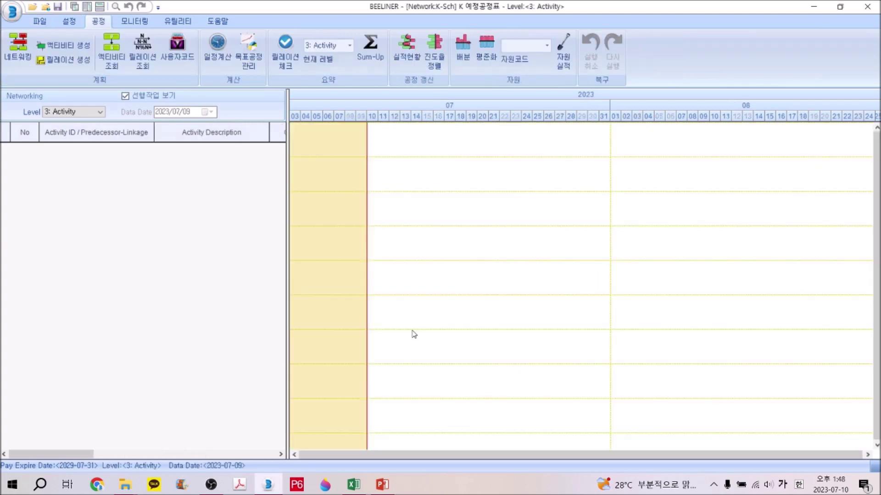
Create activity A010 in the first row of the network chart with the default settings
{"action": "right_click", "coordinate": [416, 163]}
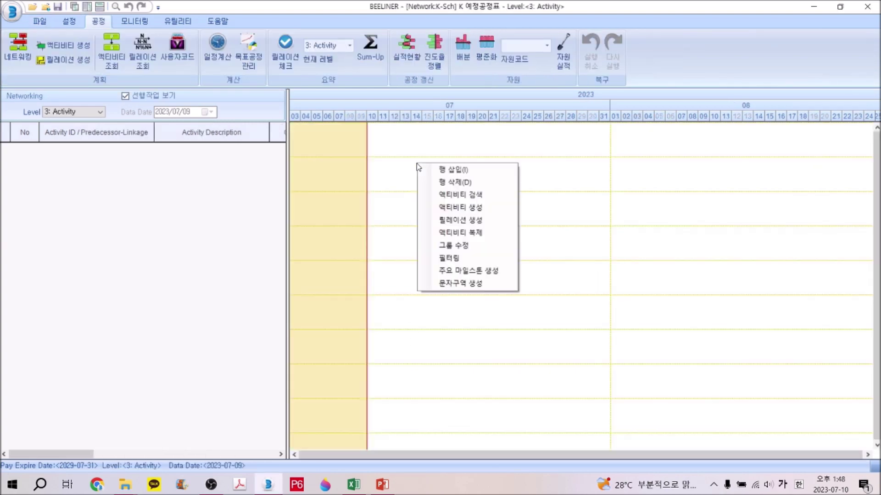
{"action": "left_click", "coordinate": [447, 171]}
{"action": "right_click", "coordinate": [447, 157]}
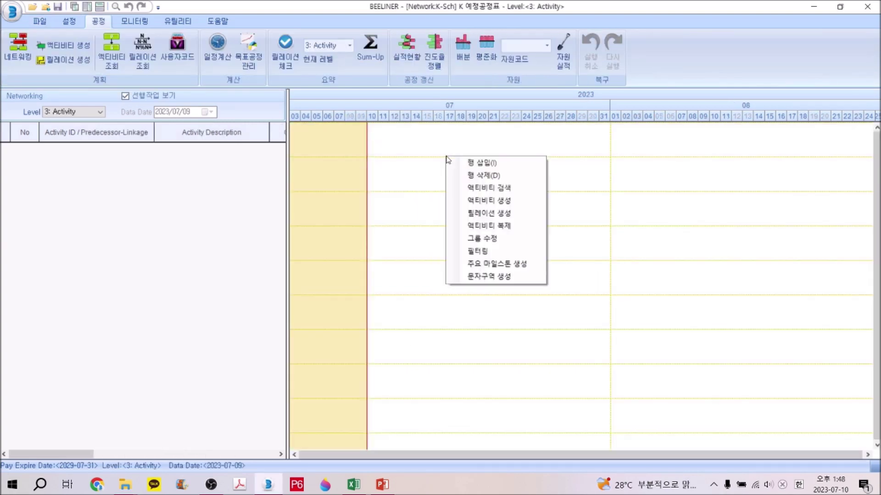
{"action": "left_click", "coordinate": [508, 200]}
{"action": "left_click", "coordinate": [524, 181]}
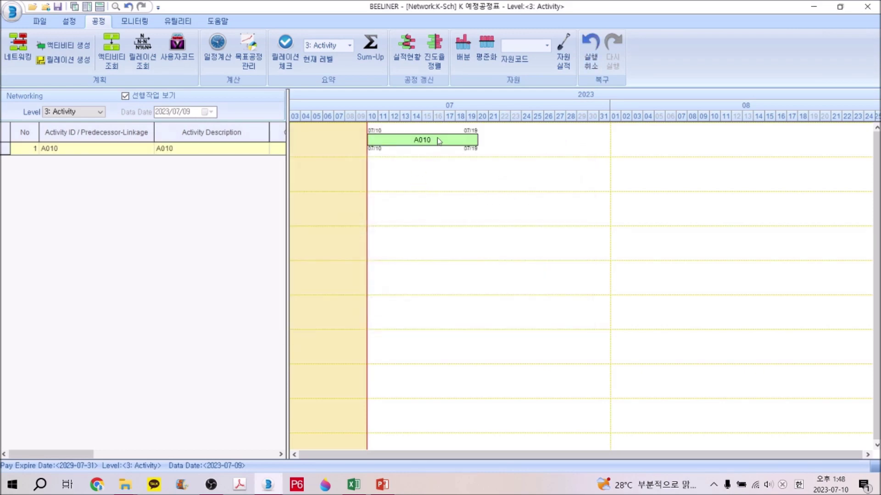
Move activity A010 down one row and create A020 as its successor in the row below
{"action": "left_click_drag", "start_coordinate": [437, 137], "coordinate": [434, 173]}
{"action": "right_click", "coordinate": [434, 174]}
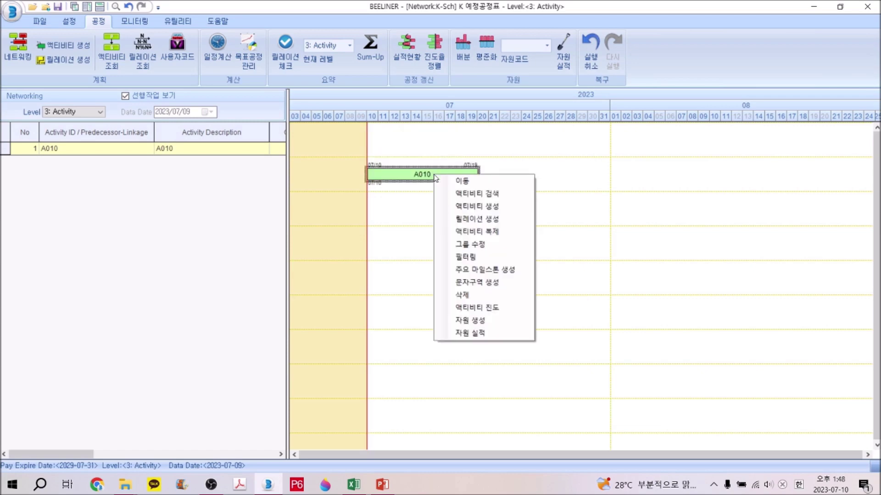
{"action": "left_click", "coordinate": [463, 206]}
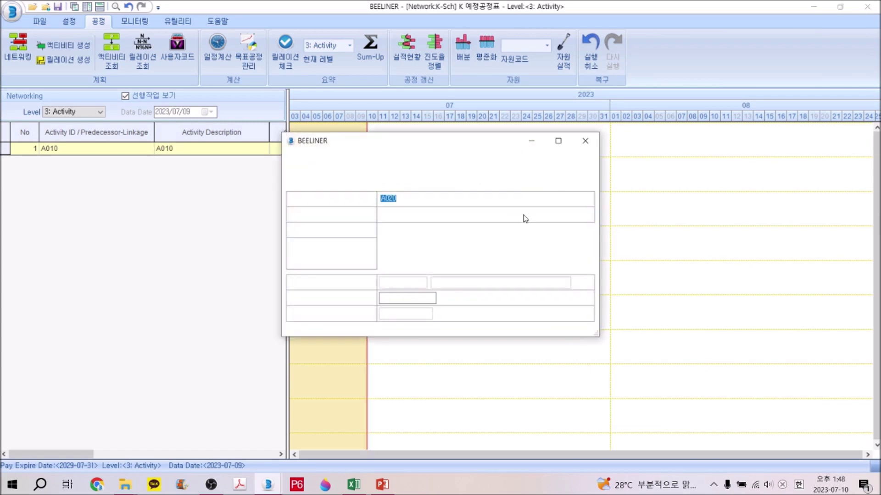
{"action": "left_click", "coordinate": [524, 180]}
{"action": "left_click", "coordinate": [530, 210]}
Create activity A030 as the successor of A020 and save the project
{"action": "right_click", "coordinate": [530, 211]}
{"action": "left_click", "coordinate": [556, 239]}
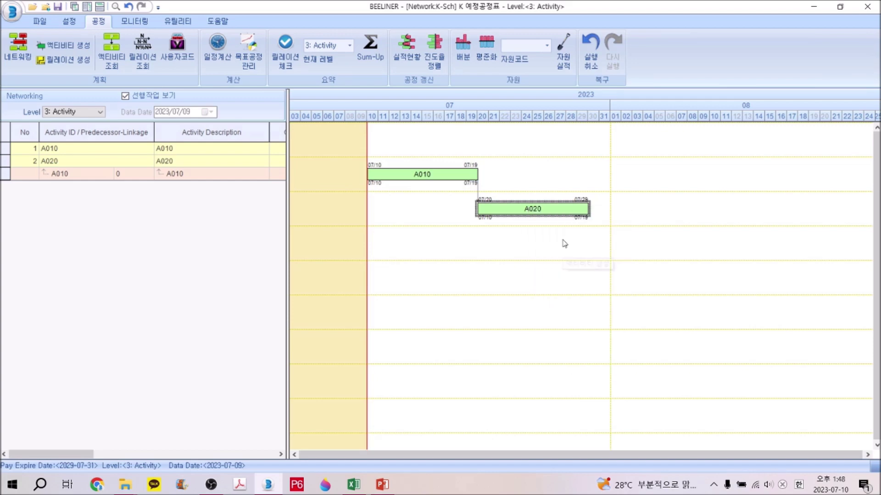
{"action": "left_click", "coordinate": [522, 181]}
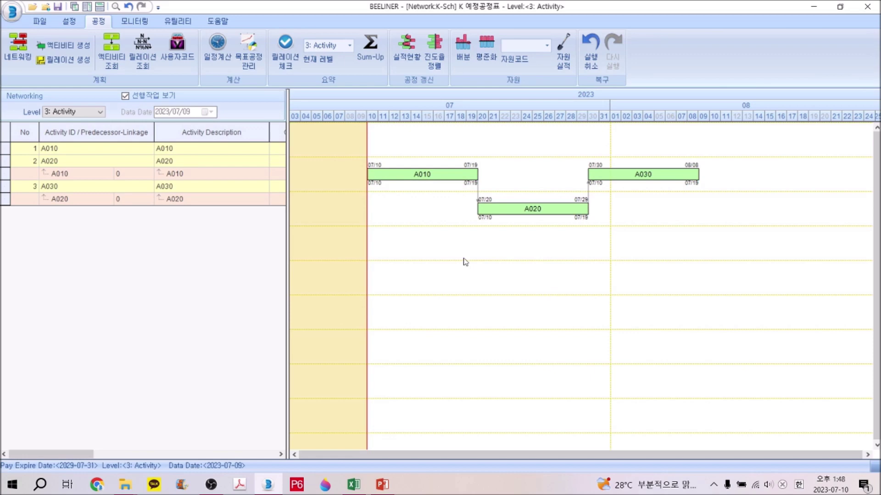
{"action": "left_click", "coordinate": [57, 6]}
Review the user-sharing example slide in PowerPoint and return to Beeliner
{"action": "left_click", "coordinate": [382, 485]}
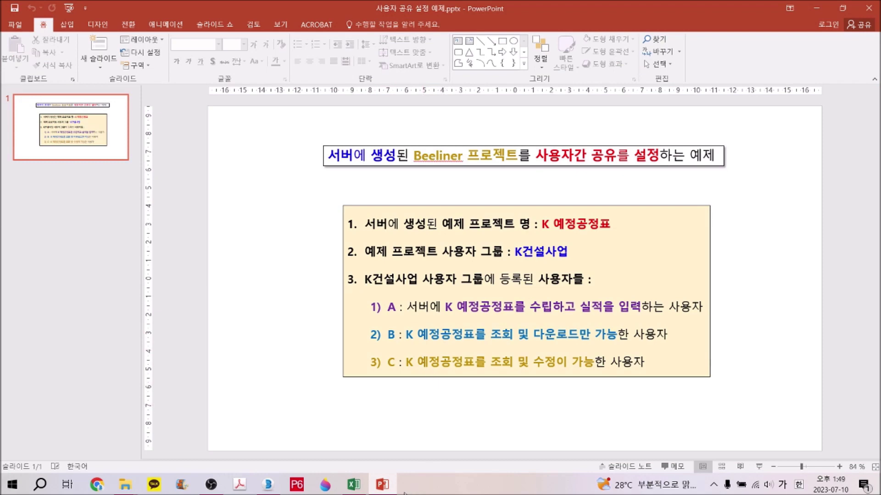
{"action": "left_click", "coordinate": [268, 484]}
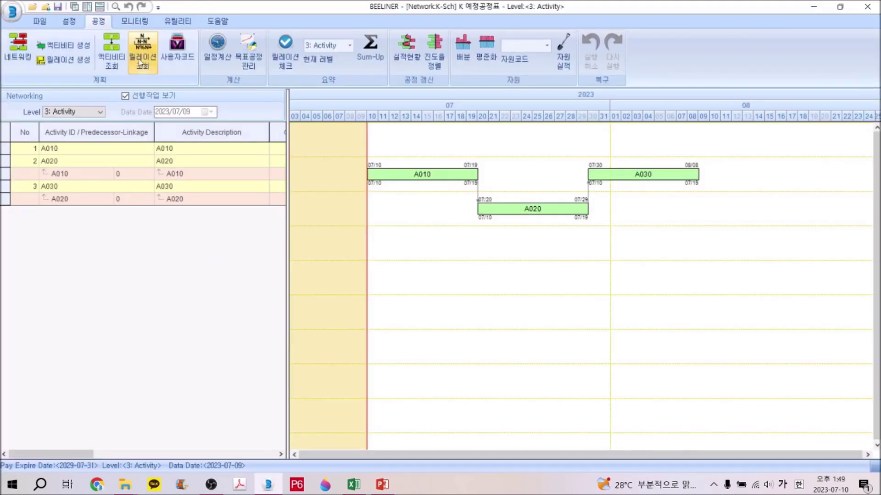
Share the project with users B and C of the K건설사업 group in the project's user settings and confirm
{"action": "left_click", "coordinate": [70, 21]}
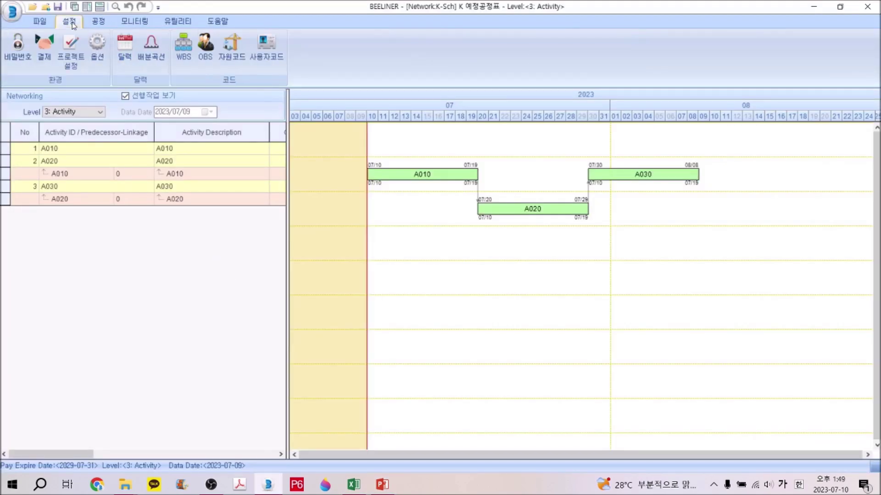
{"action": "left_click", "coordinate": [70, 54]}
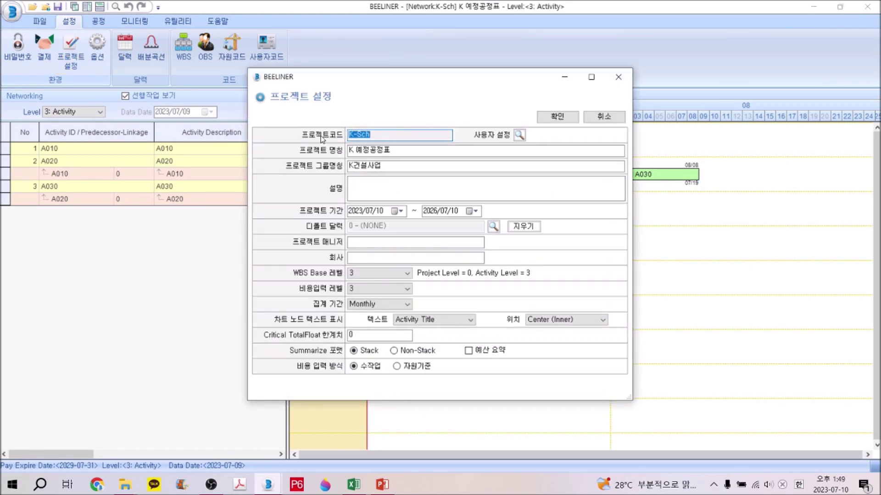
{"action": "left_click", "coordinate": [519, 136]}
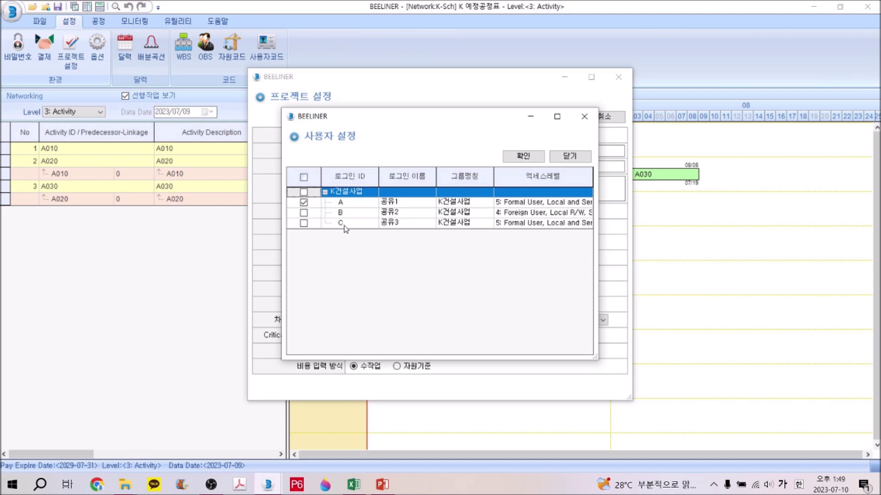
{"action": "left_click", "coordinate": [304, 213]}
{"action": "left_click", "coordinate": [304, 223]}
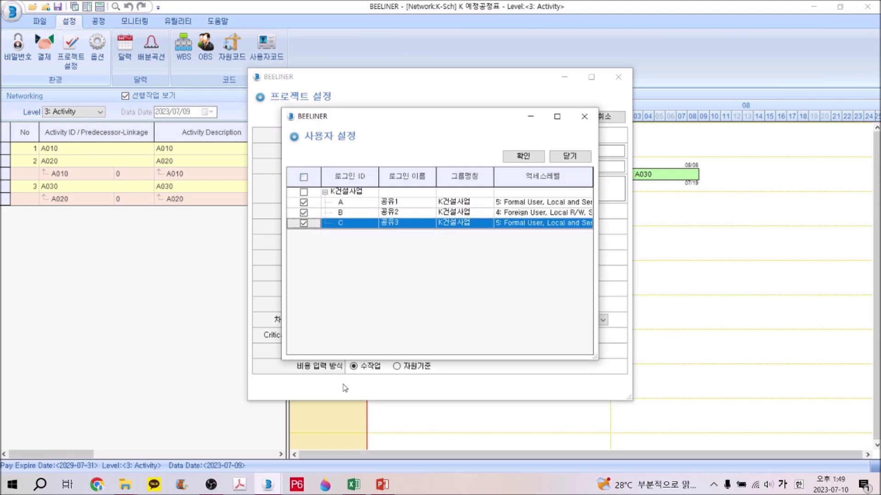
{"action": "left_click", "coordinate": [524, 156]}
{"action": "left_click", "coordinate": [564, 117]}
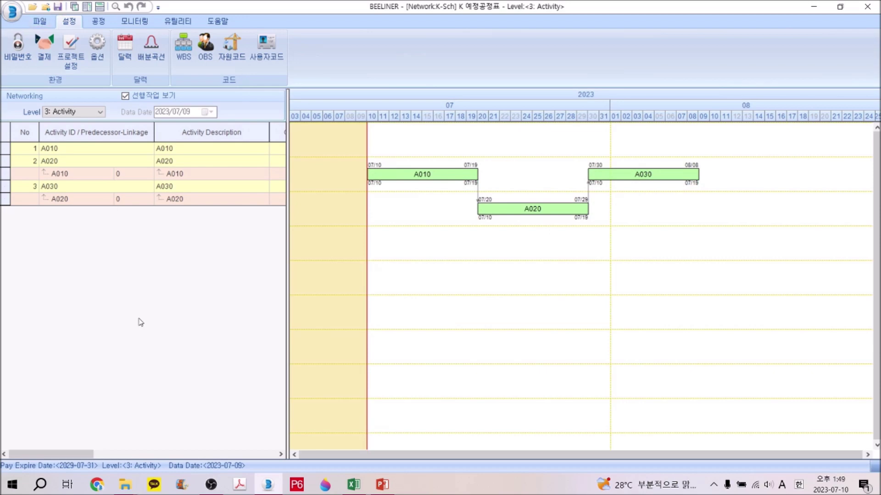
Close and restart Beeliner, and log in as user B with the account password
{"action": "left_click", "coordinate": [868, 7]}
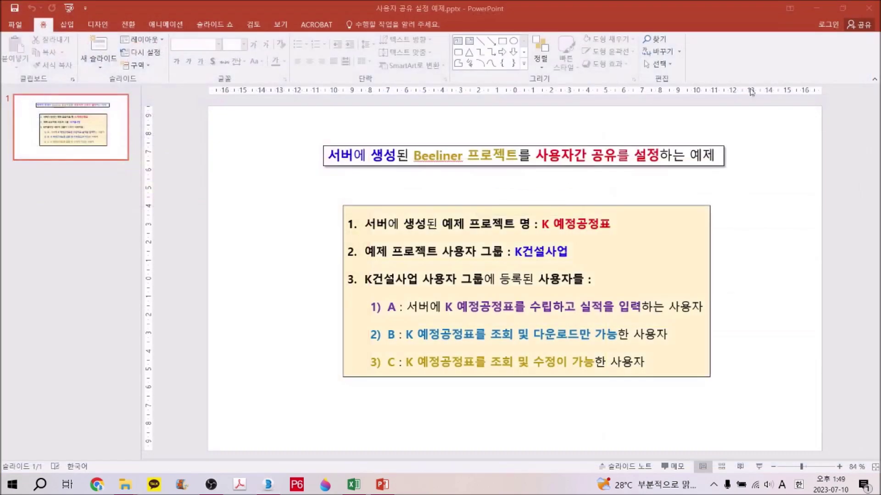
{"action": "left_click", "coordinate": [266, 487]}
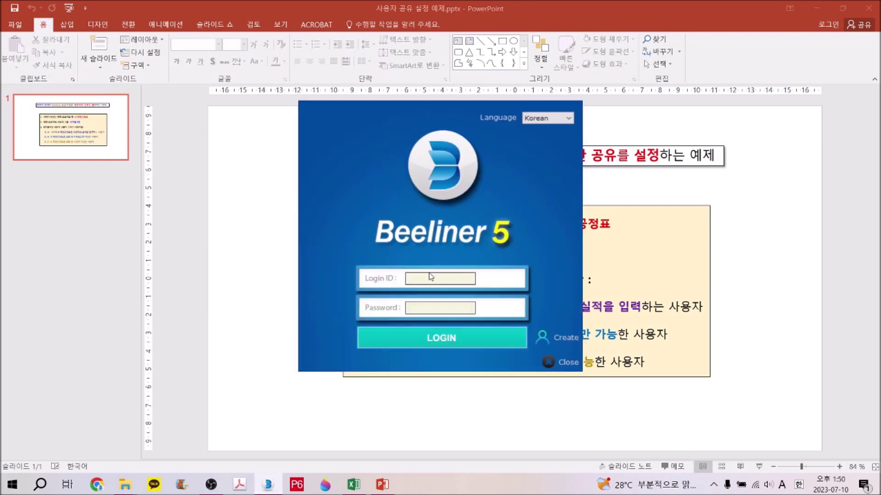
{"action": "left_click", "coordinate": [430, 278]}
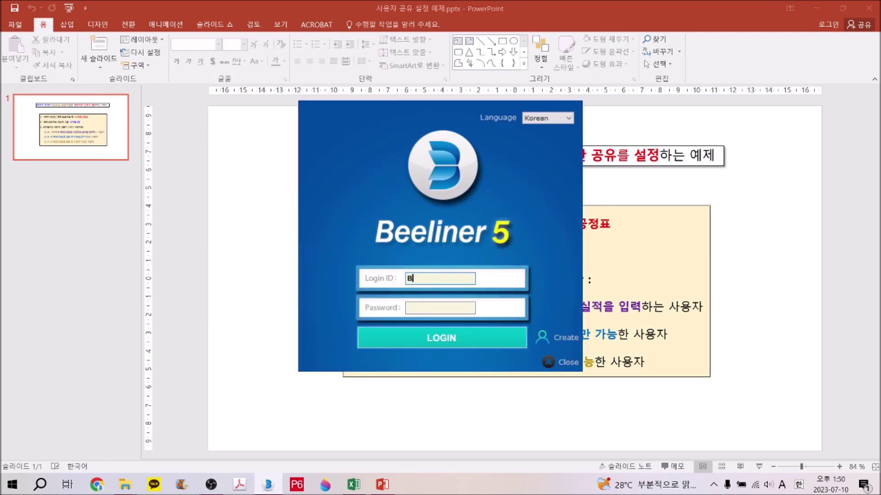
{"action": "left_click", "coordinate": [432, 305]}
{"action": "type", "text": "*"}
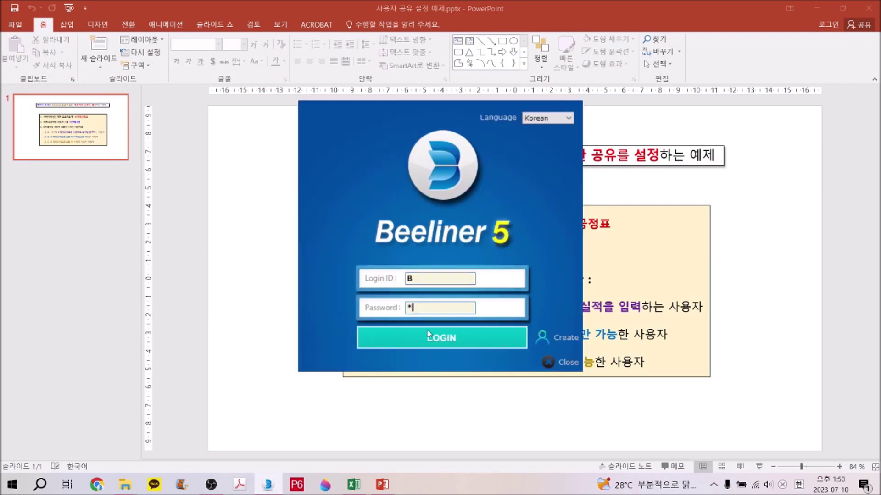
{"action": "left_click", "coordinate": [429, 338]}
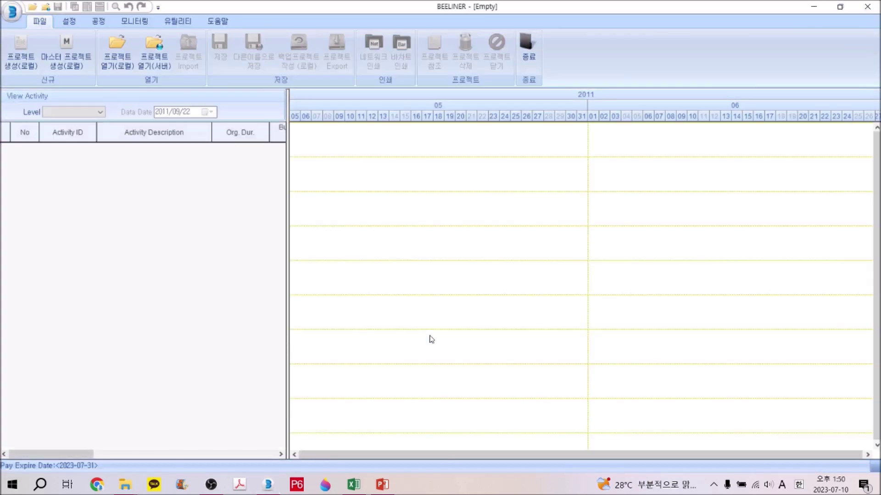
Open the project K 예정공정표 of the K건설사업 group from the server
{"action": "left_click", "coordinate": [157, 70]}
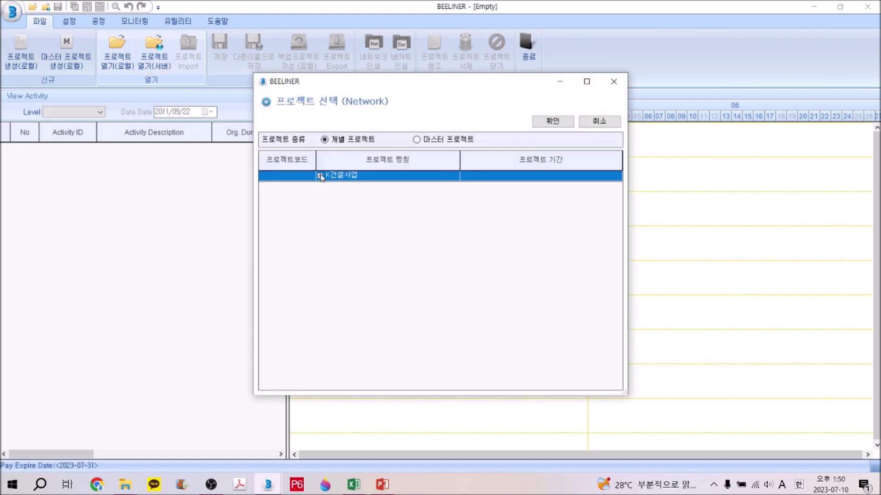
{"action": "left_click", "coordinate": [320, 175]}
{"action": "left_click", "coordinate": [342, 188]}
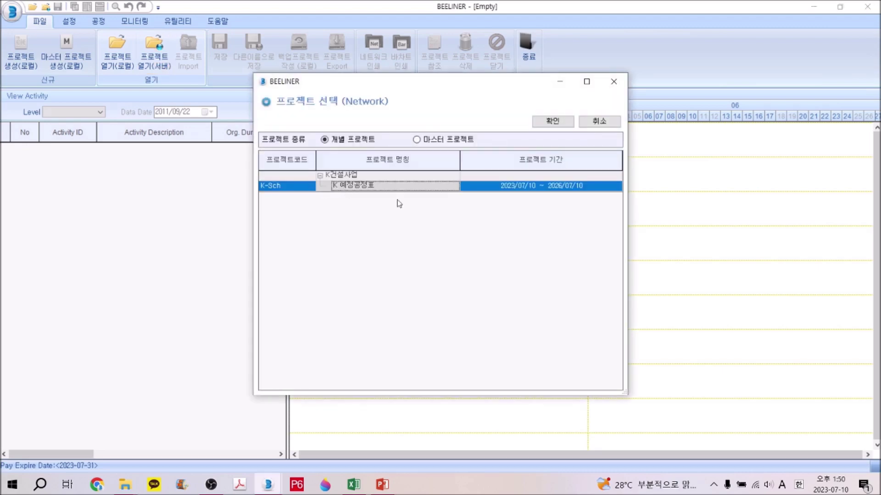
{"action": "left_click", "coordinate": [554, 122]}
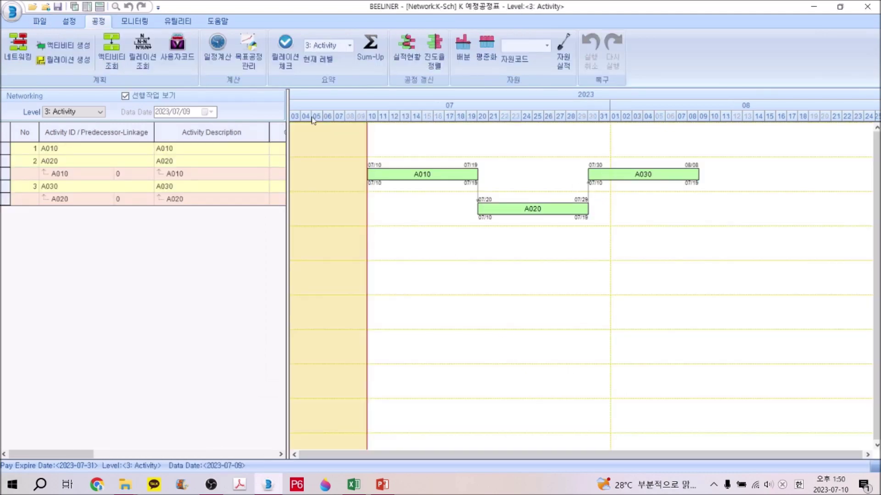
Examine the local backup option for the project with the Projects folder as destination, and cancel it
{"action": "left_click", "coordinate": [41, 22]}
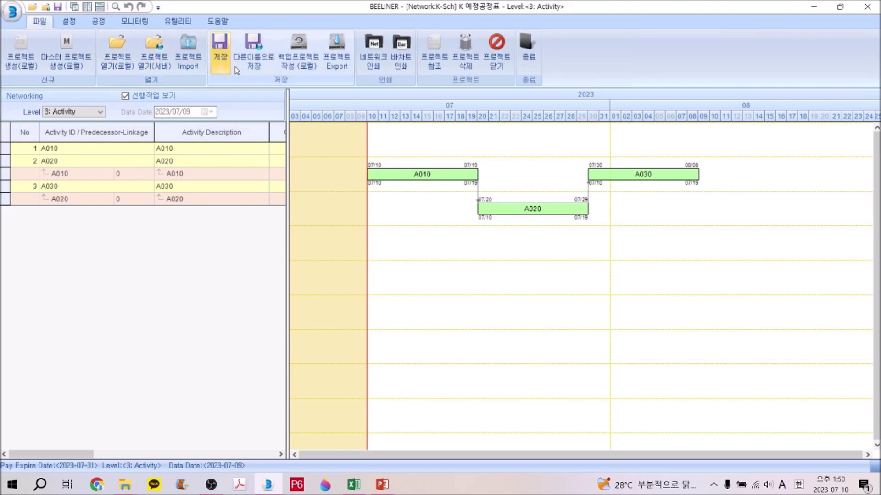
{"action": "left_click", "coordinate": [299, 70]}
{"action": "left_click", "coordinate": [415, 294]}
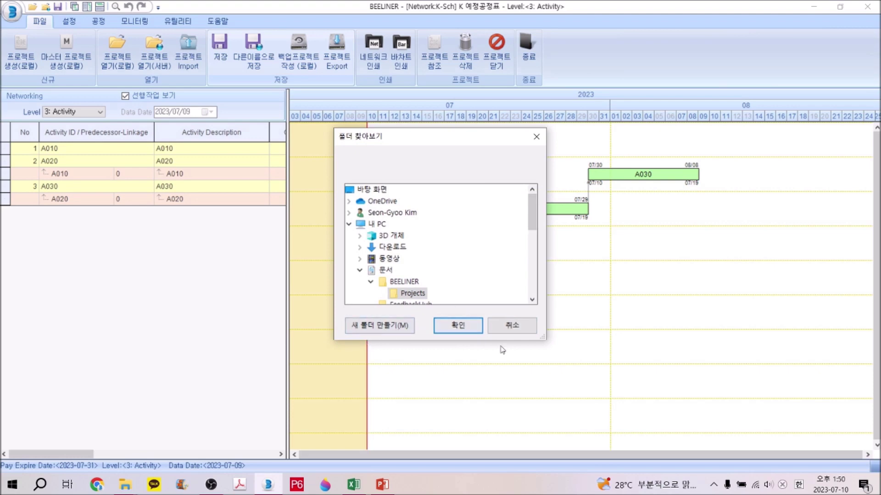
{"action": "left_click", "coordinate": [522, 334]}
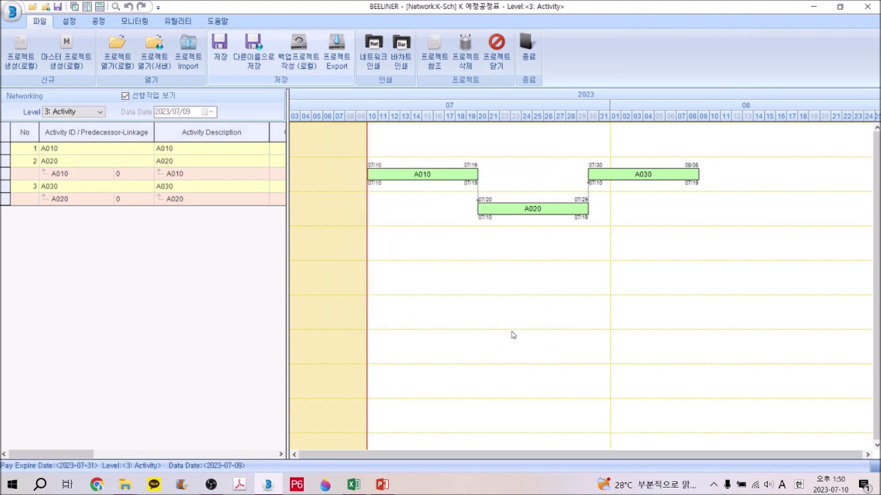
Try to save the server project with activity A030 moved down two rows, and move A030 back up
{"action": "left_click_drag", "start_coordinate": [632, 176], "coordinate": [641, 256]}
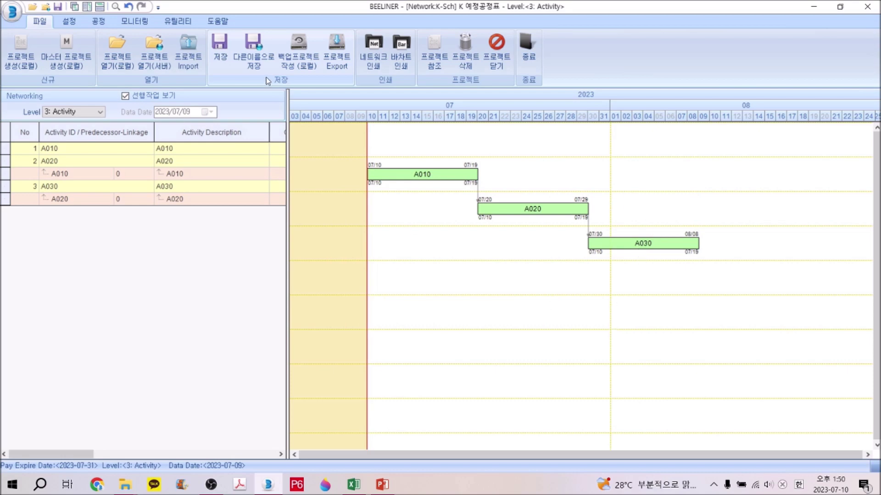
{"action": "left_click", "coordinate": [218, 64]}
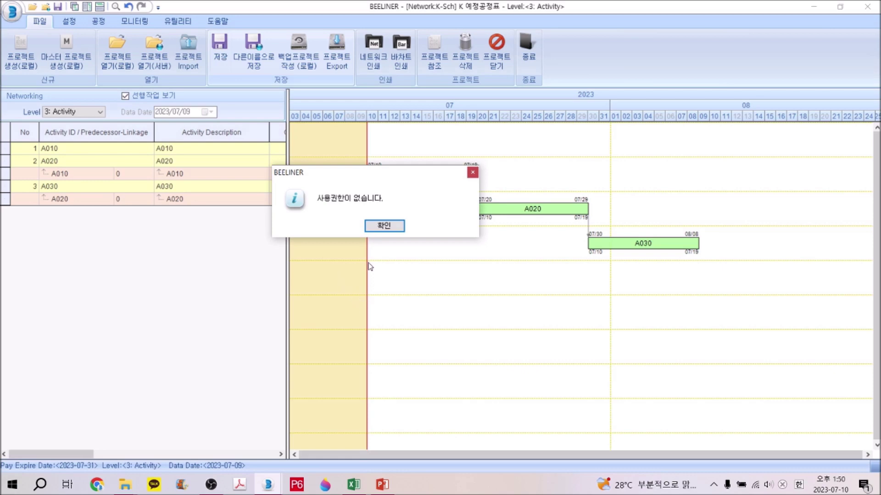
{"action": "left_click", "coordinate": [385, 225]}
{"action": "left_click_drag", "start_coordinate": [647, 249], "coordinate": [648, 181]}
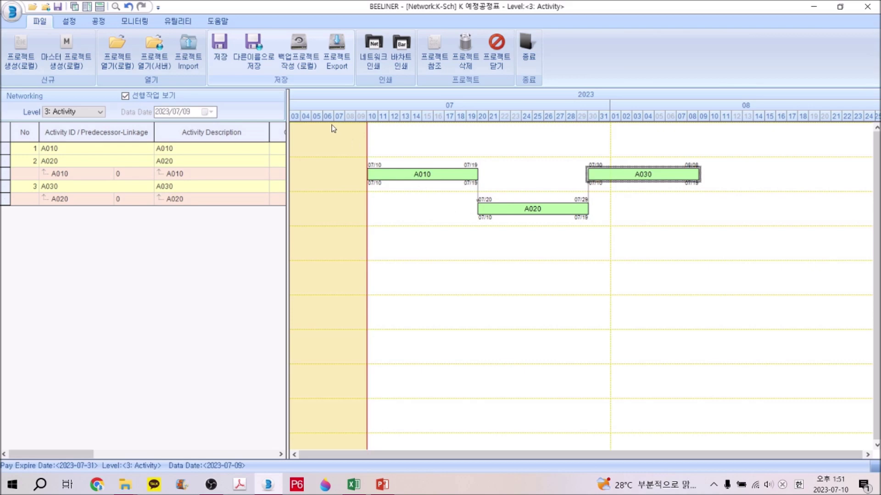
Create a local backup of the project on the desktop with code K-Sch and name K 예정공정표
{"action": "left_click", "coordinate": [299, 76]}
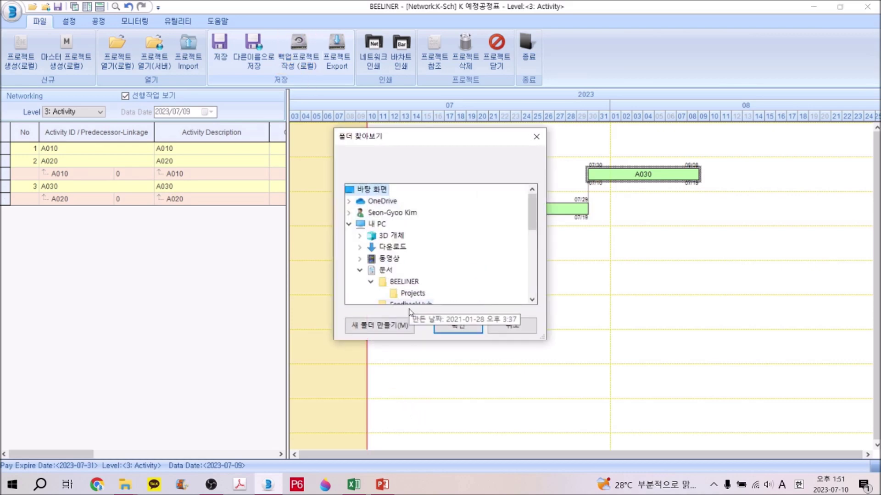
{"action": "left_click", "coordinate": [453, 329]}
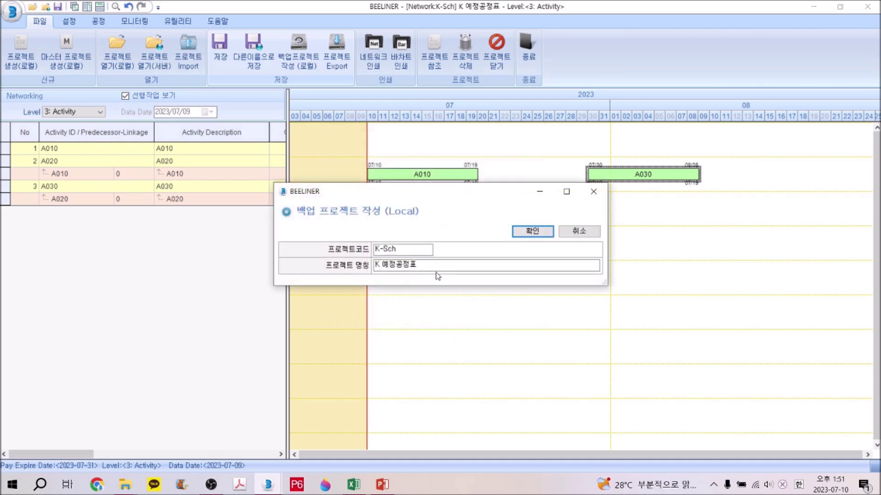
{"action": "left_click", "coordinate": [532, 231]}
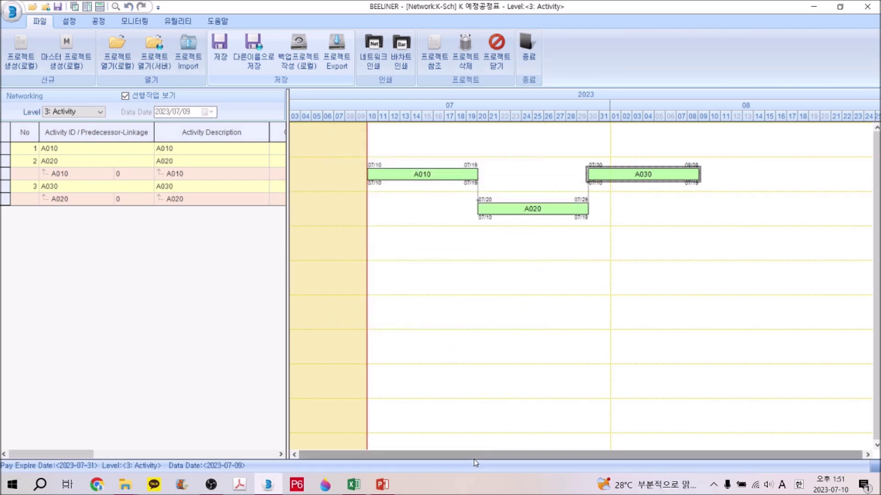
Check the desktop for the K-Sch.bdm backup file, and return to Beeliner
{"action": "left_click", "coordinate": [814, 7]}
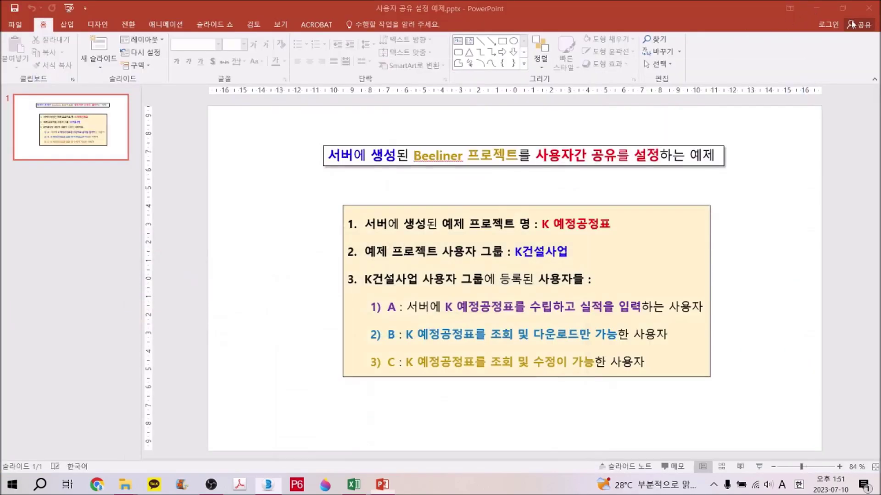
{"action": "left_click", "coordinate": [808, 9]}
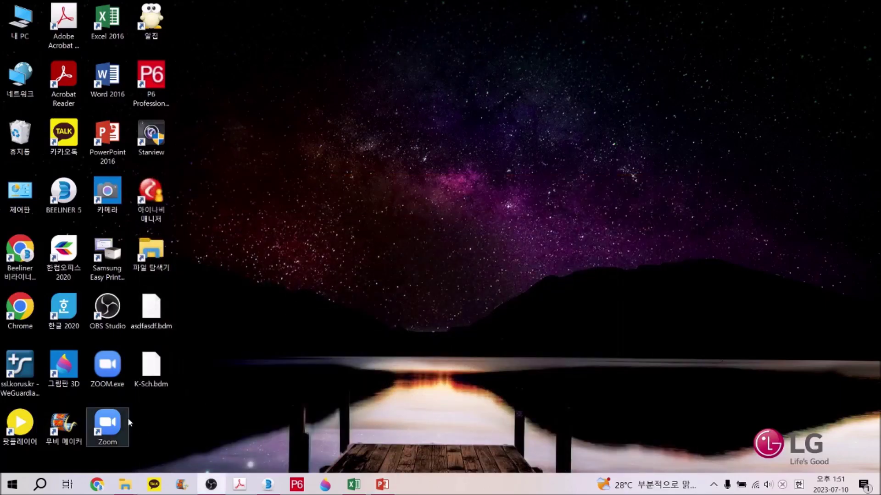
{"action": "left_click_drag", "start_coordinate": [149, 390], "coordinate": [153, 366]}
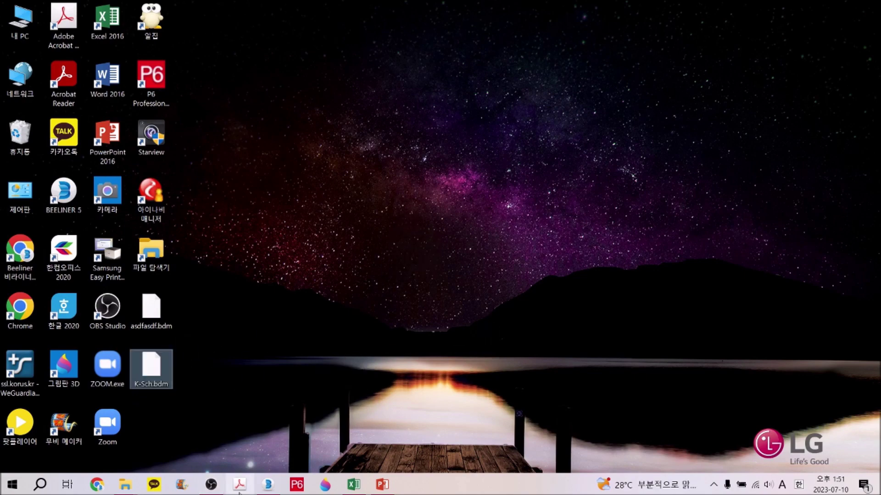
{"action": "left_click", "coordinate": [267, 485]}
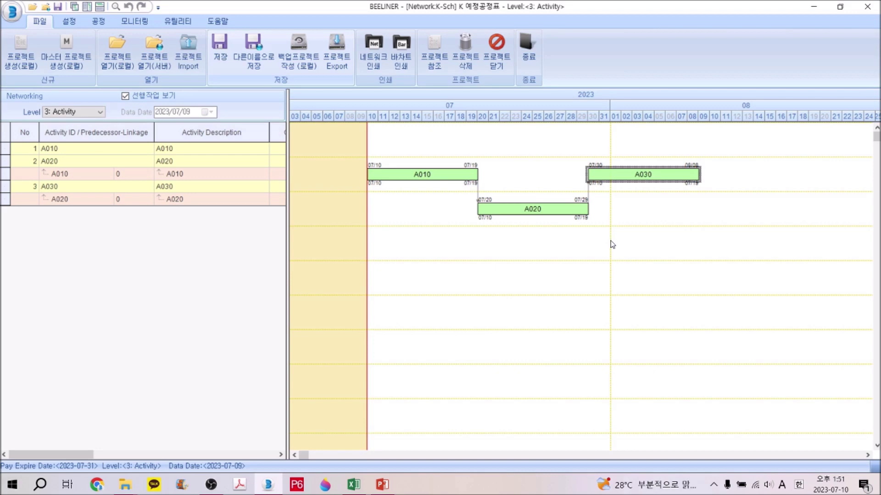
Close Beeliner without saving the changed data, and start it again from the desktop
{"action": "left_click", "coordinate": [867, 7]}
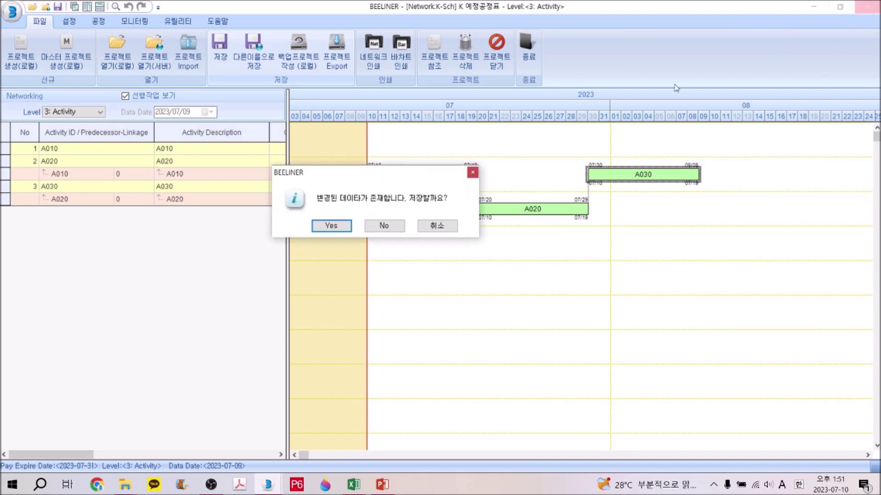
{"action": "left_click", "coordinate": [384, 226]}
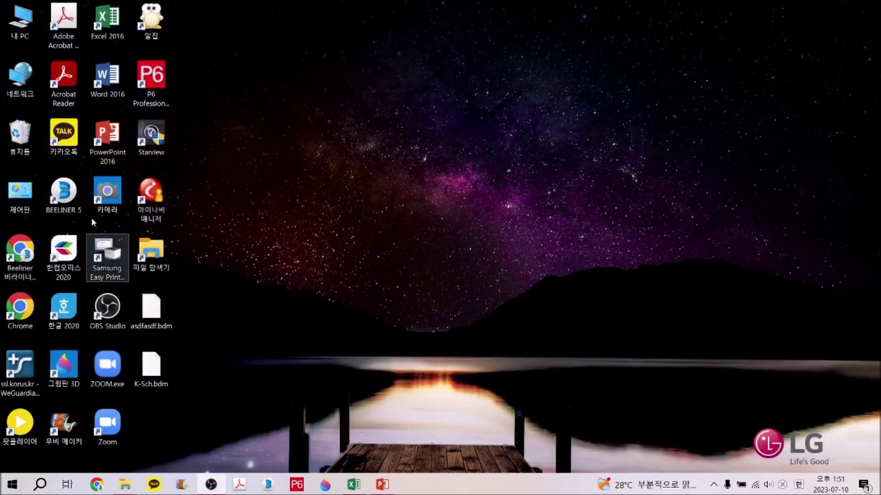
{"action": "double_click", "coordinate": [69, 194]}
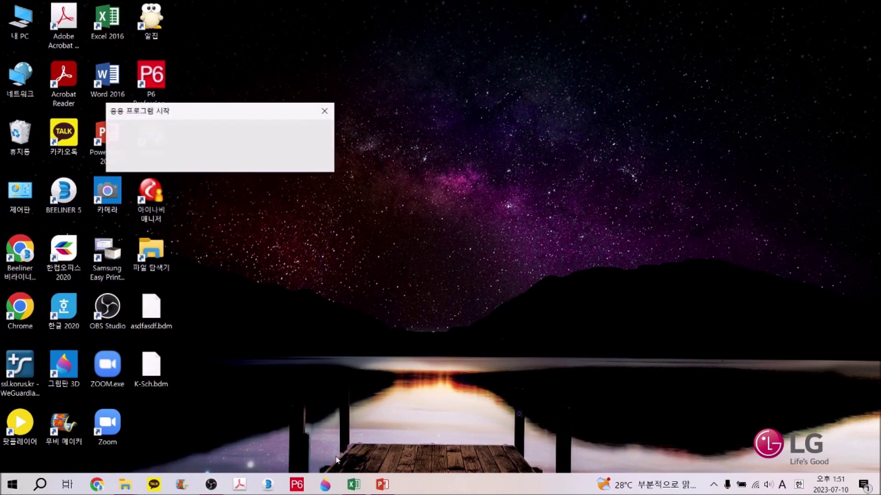
Review the user roles on the PowerPoint slide, and log in to Beeliner as user C with the account password
{"action": "left_click", "coordinate": [384, 490]}
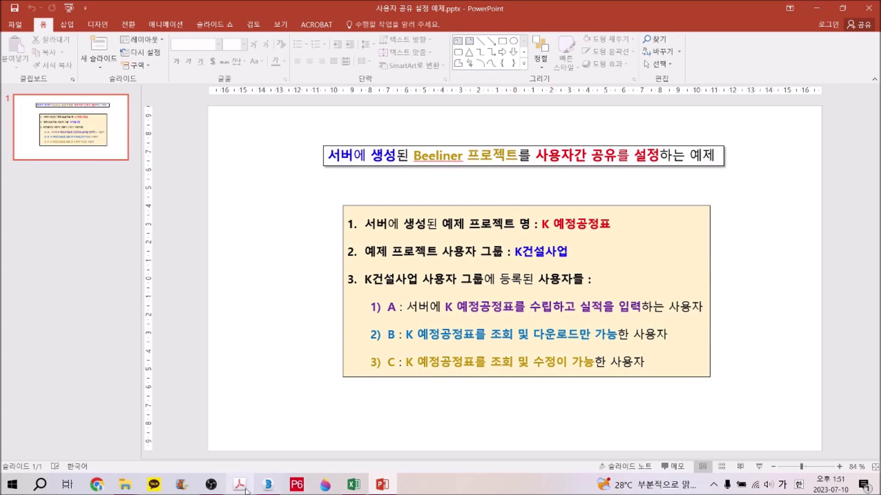
{"action": "left_click", "coordinate": [266, 486]}
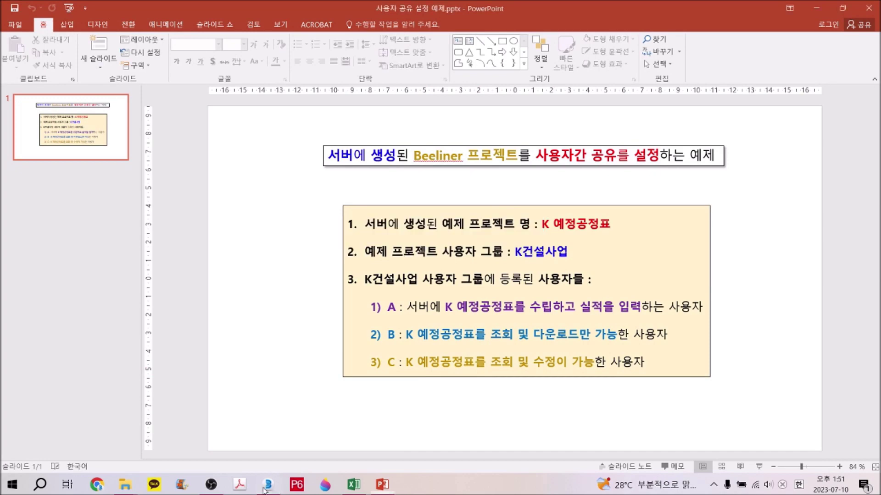
{"action": "mouse_move", "coordinate": [268, 485]}
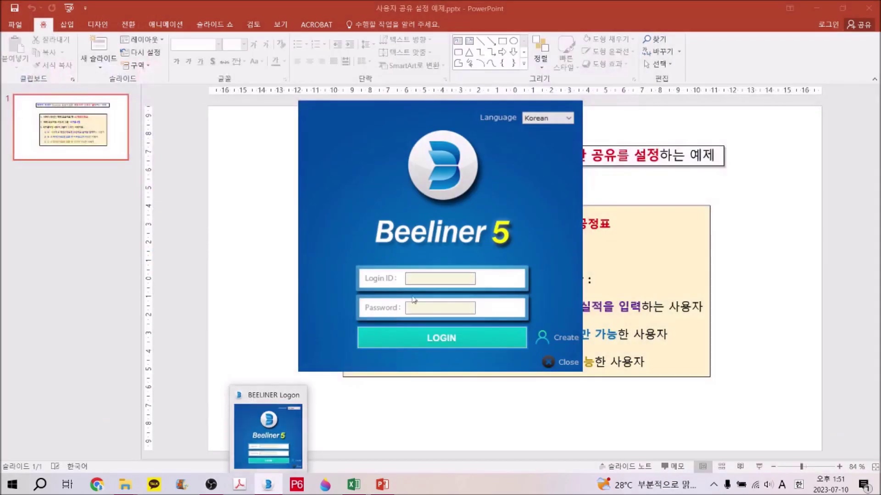
{"action": "left_click", "coordinate": [426, 280]}
{"action": "type", "text": "c"}
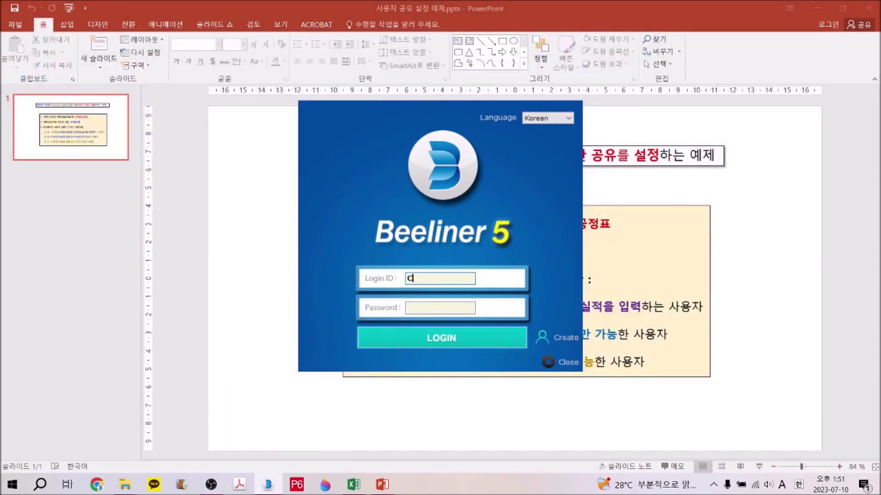
{"action": "left_click", "coordinate": [435, 310]}
{"action": "type", "text": "c"}
{"action": "left_click", "coordinate": [442, 339]}
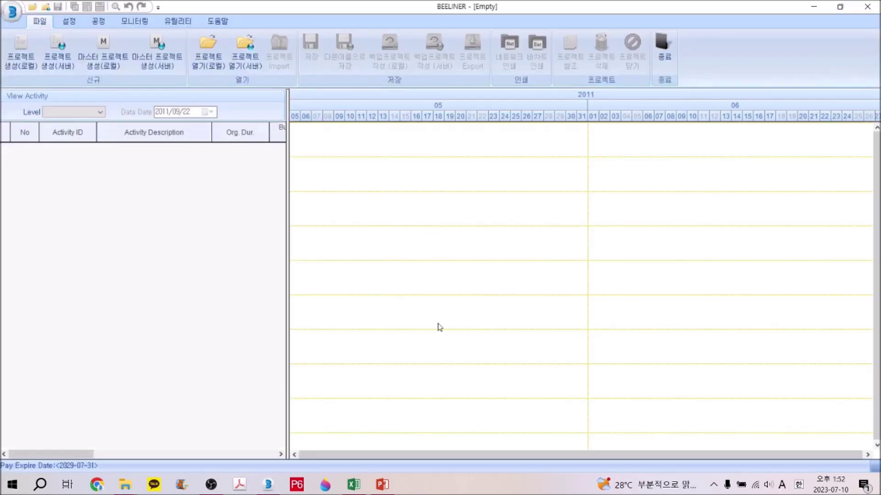
As user C, open the K 예정공정표 project under the K건설사업 group from the server
{"action": "left_click", "coordinate": [240, 65]}
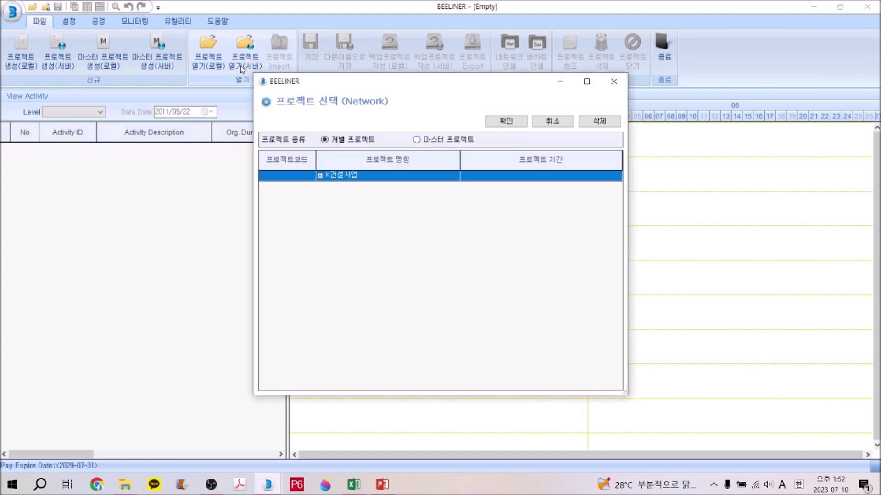
{"action": "left_click", "coordinate": [320, 176]}
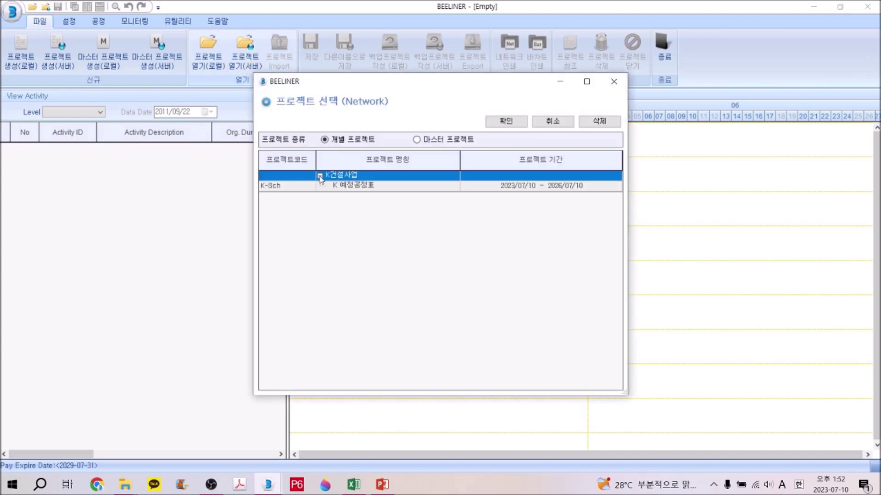
{"action": "left_click", "coordinate": [337, 188]}
{"action": "left_click", "coordinate": [510, 122]}
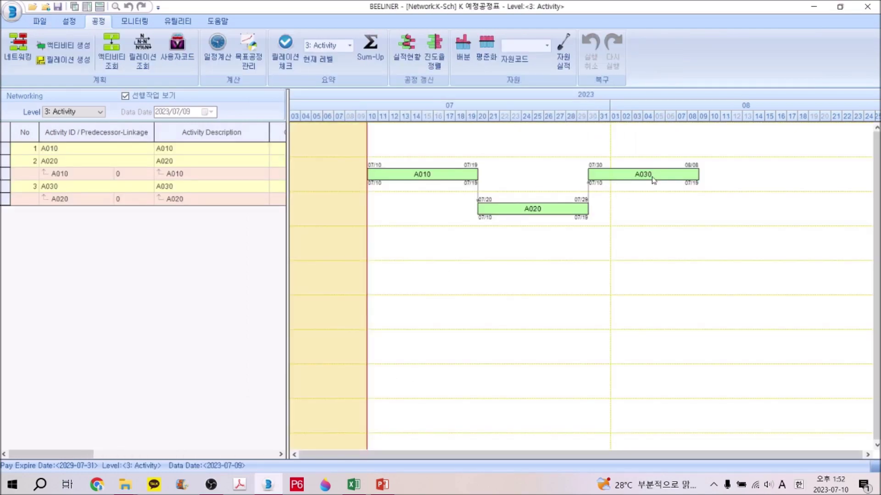
Move activity A030 down two rows in the network chart, save the server project and close Beeliner
{"action": "left_click_drag", "start_coordinate": [653, 179], "coordinate": [669, 247]}
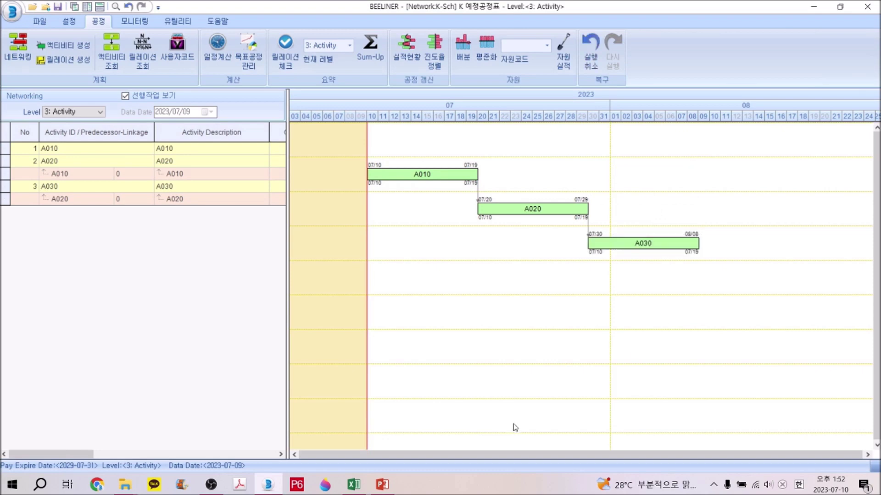
{"action": "left_click", "coordinate": [58, 8]}
{"action": "left_click", "coordinate": [861, 10]}
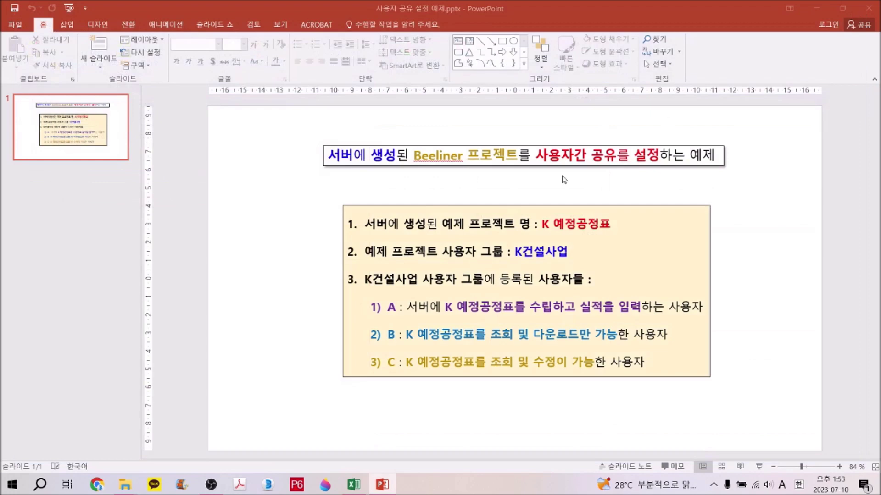
Start Beeliner from the desktop, and log in as user A with the account password
{"action": "left_click", "coordinate": [274, 490]}
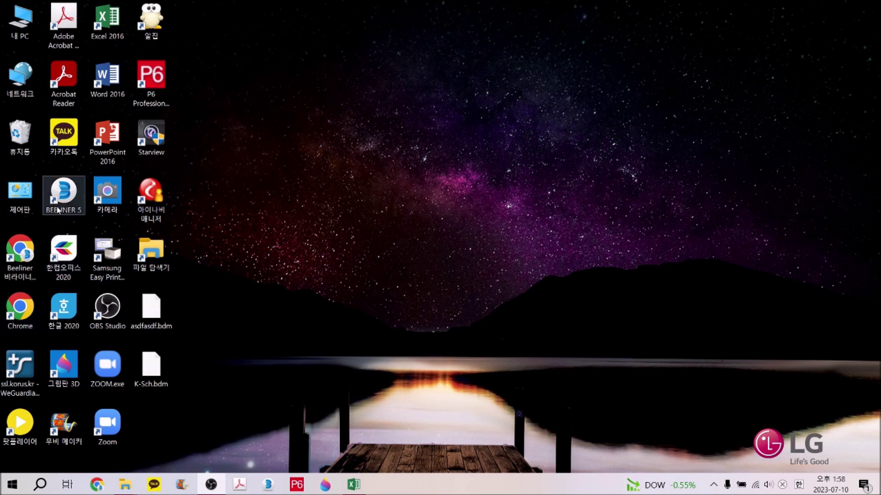
{"action": "double_click", "coordinate": [65, 195]}
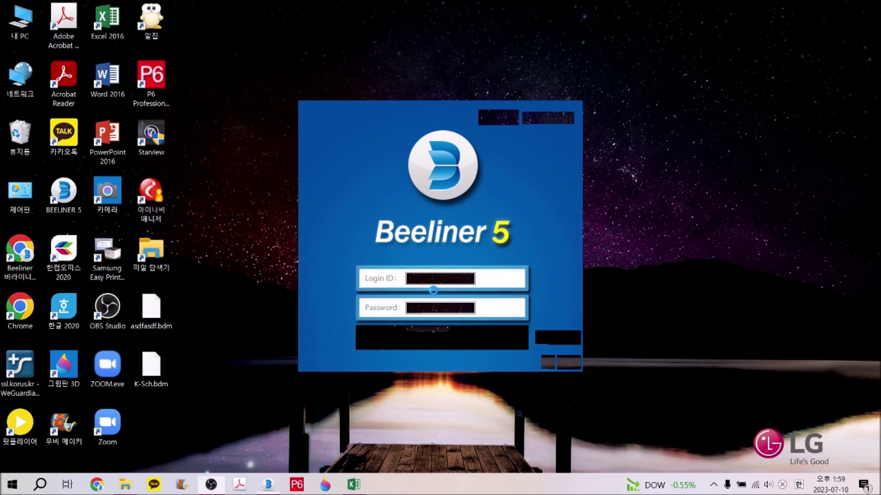
{"action": "type", "text": "A"}
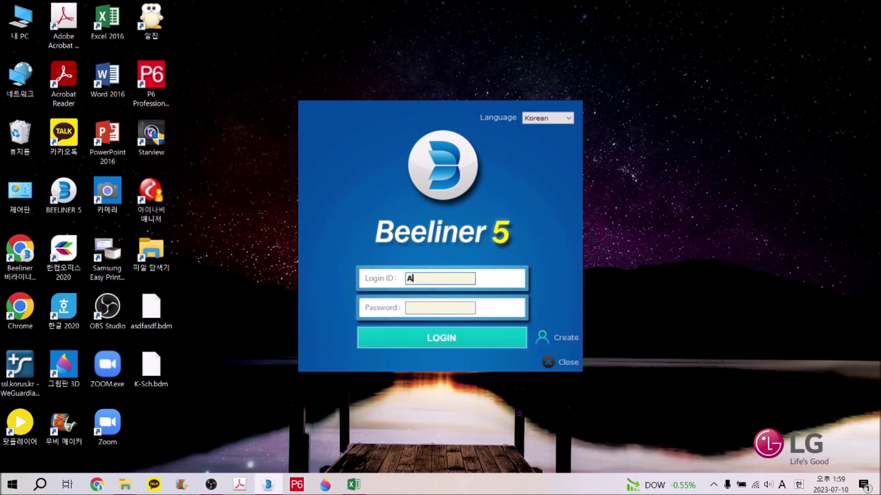
{"action": "left_click", "coordinate": [435, 308]}
{"action": "type", "text": "1"}
{"action": "left_click", "coordinate": [447, 341]}
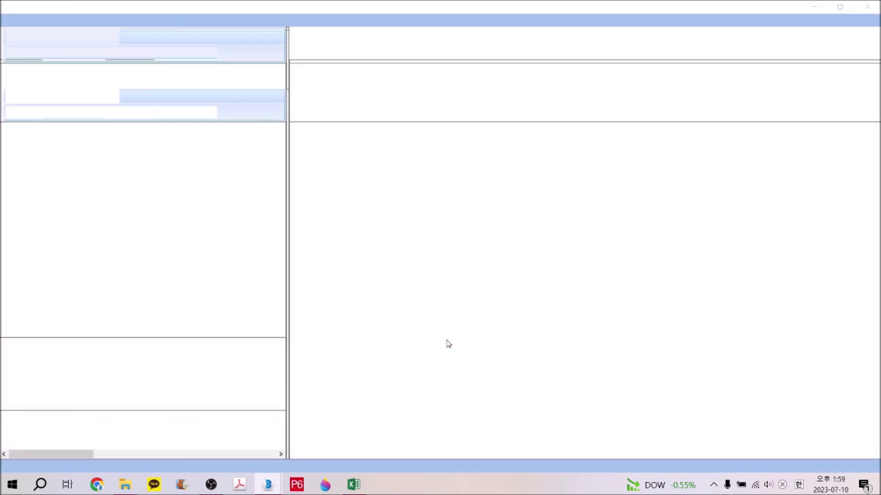
As user A, open the server project K 예정공정표 from the K건설사업 group
{"action": "left_click", "coordinate": [248, 57]}
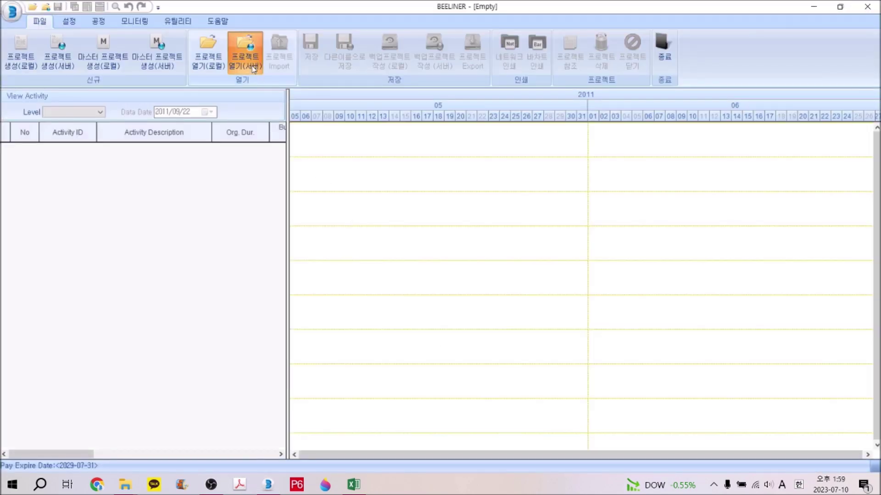
{"action": "left_click", "coordinate": [319, 176]}
{"action": "left_click", "coordinate": [342, 187]}
{"action": "left_click", "coordinate": [512, 124]}
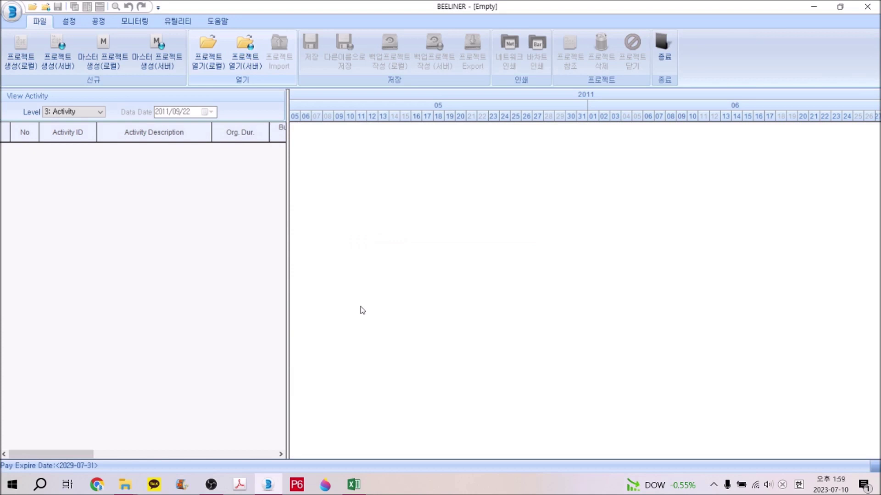
Remove users B and C from the shared users in the project settings, recheck the user list and apply the settings
{"action": "left_click", "coordinate": [74, 22]}
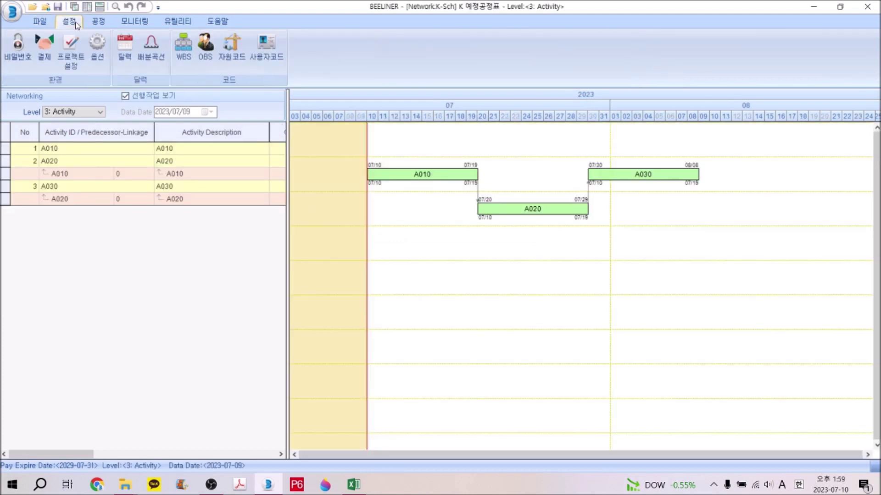
{"action": "left_click", "coordinate": [73, 50]}
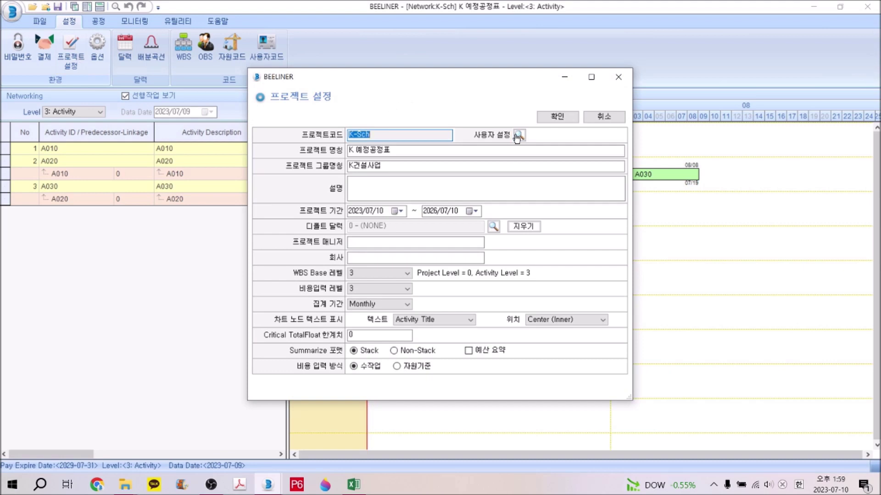
{"action": "left_click", "coordinate": [518, 136]}
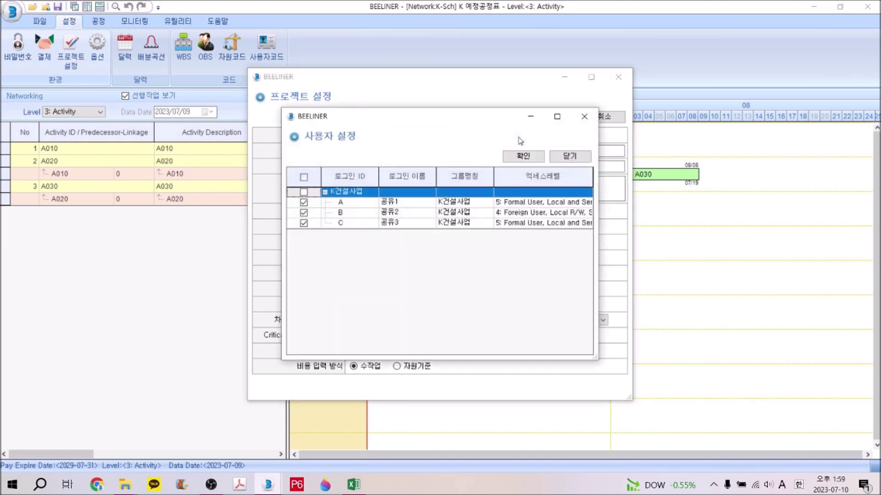
{"action": "left_click", "coordinate": [303, 213]}
{"action": "left_click", "coordinate": [303, 223]}
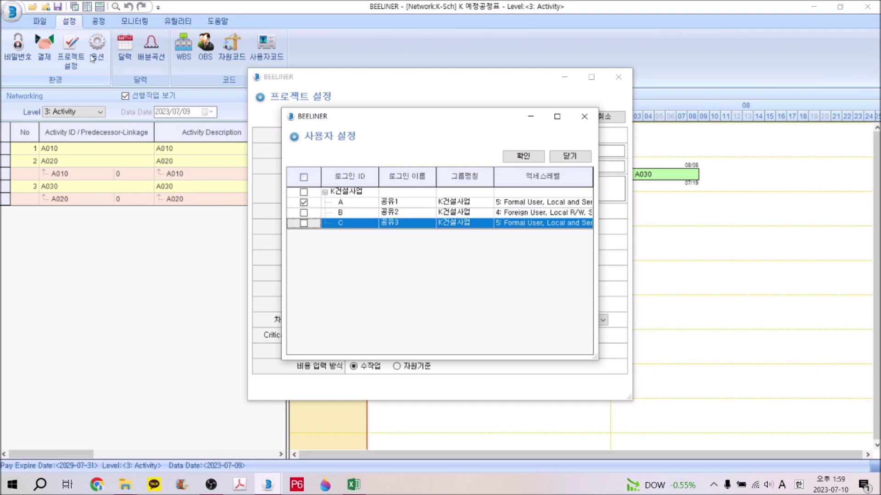
{"action": "left_click", "coordinate": [514, 157]}
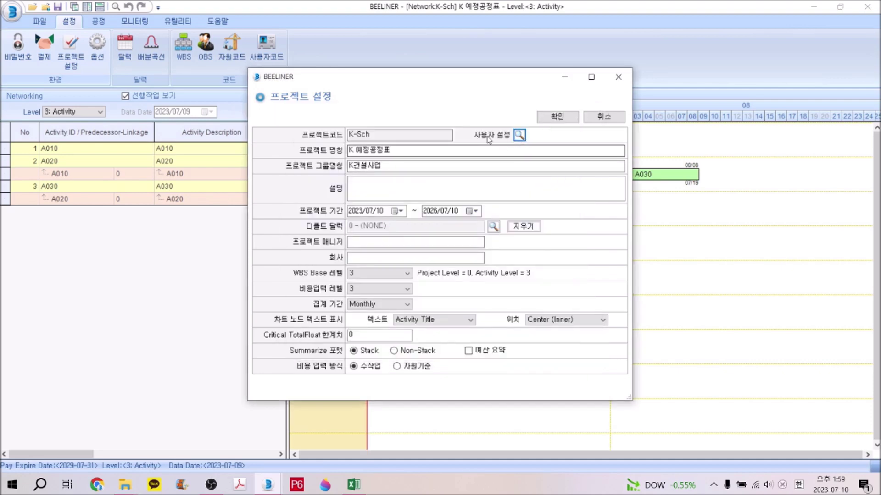
{"action": "left_click", "coordinate": [519, 135]}
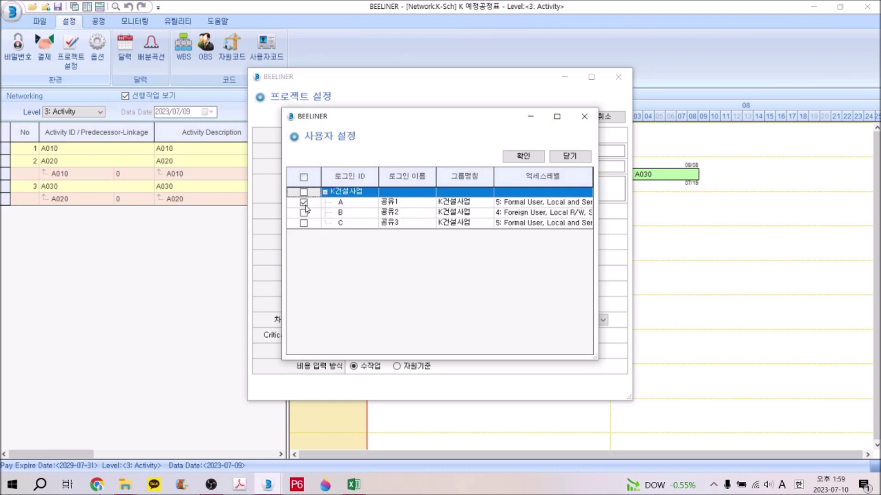
{"action": "left_click", "coordinate": [522, 157]}
{"action": "left_click", "coordinate": [558, 117]}
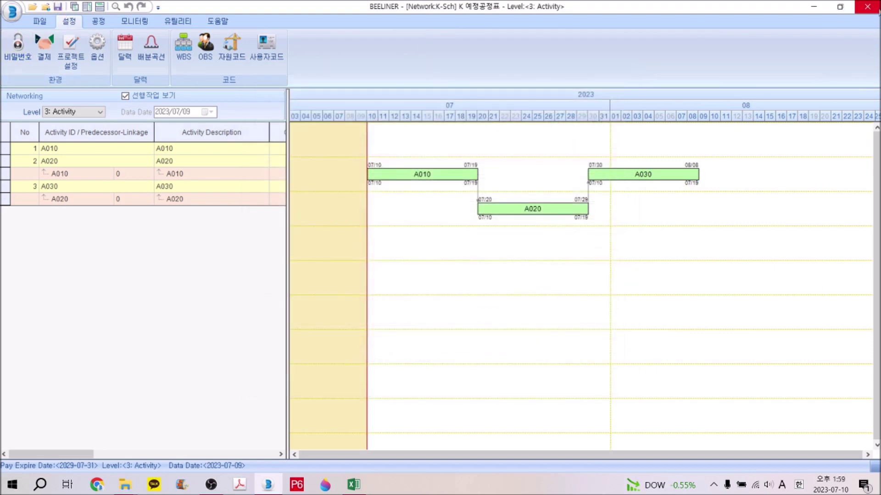
Close and restart Beeliner, and log in as user B with the account password
{"action": "left_click", "coordinate": [866, 9]}
{"action": "double_click", "coordinate": [63, 193]}
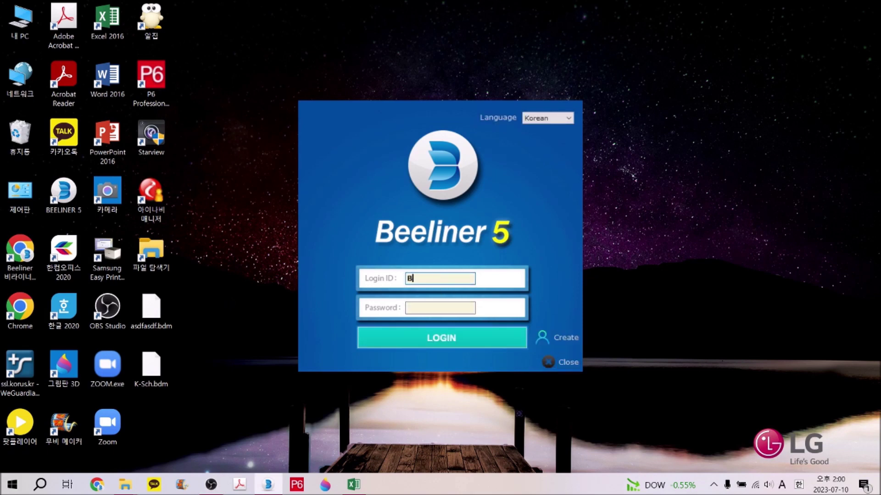
{"action": "left_click", "coordinate": [428, 309]}
{"action": "type", "text": "1"}
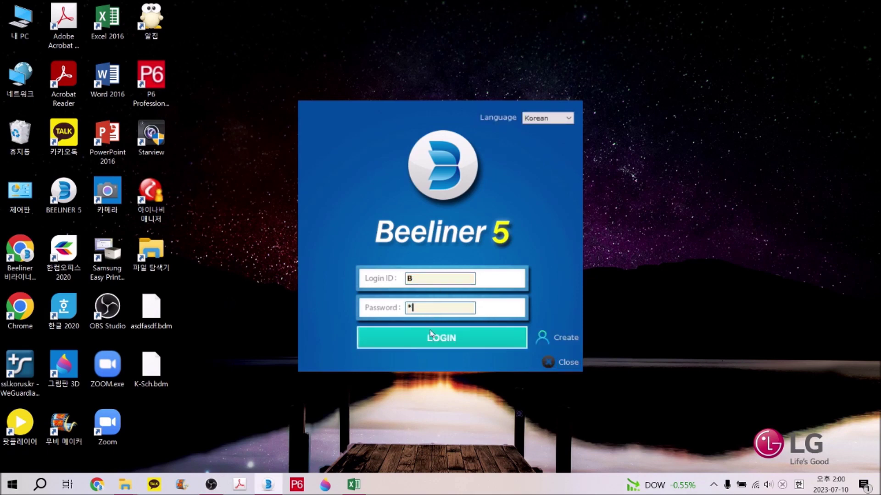
{"action": "left_click", "coordinate": [439, 350]}
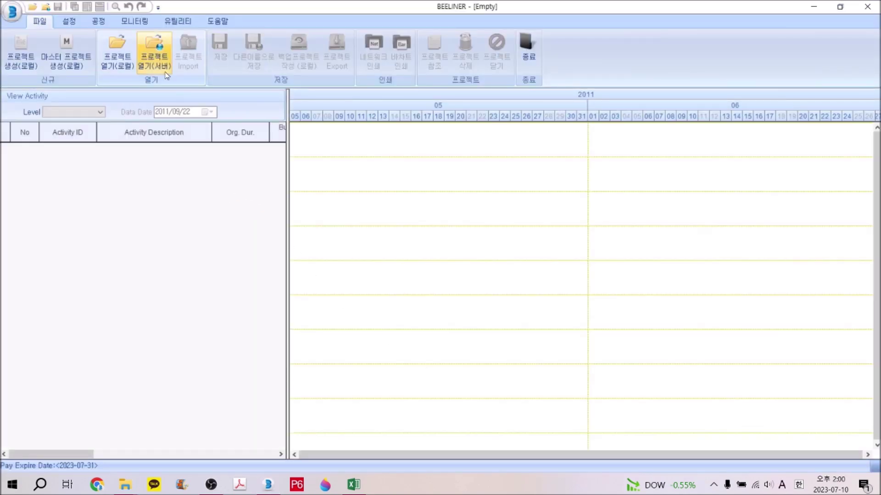
Check whether user B's server project list offers K 예정공정표, and cancel the project selection
{"action": "left_click", "coordinate": [154, 50]}
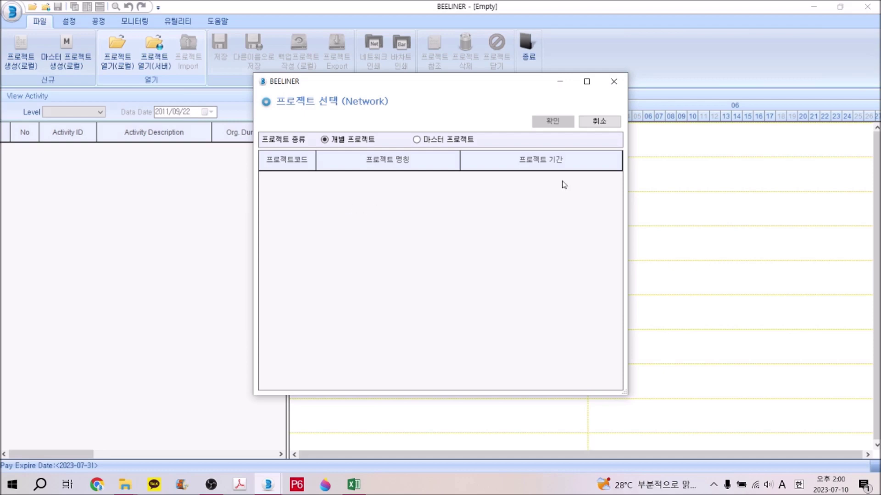
{"action": "left_click", "coordinate": [599, 121]}
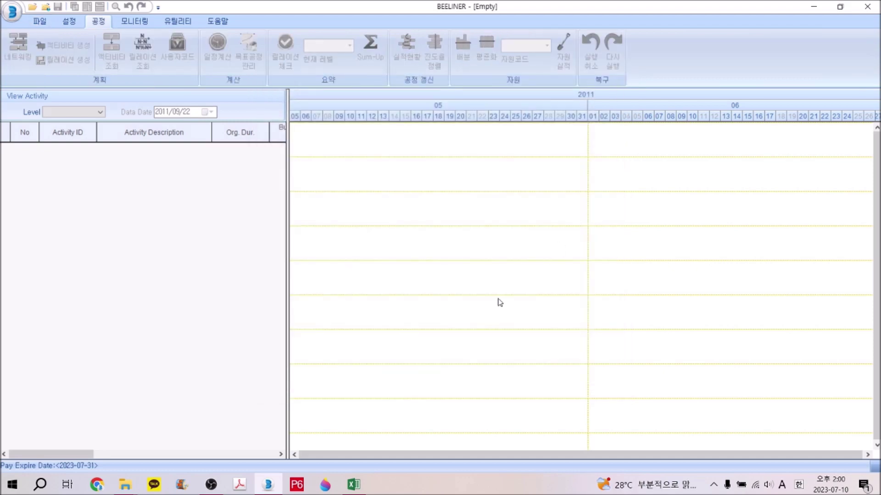